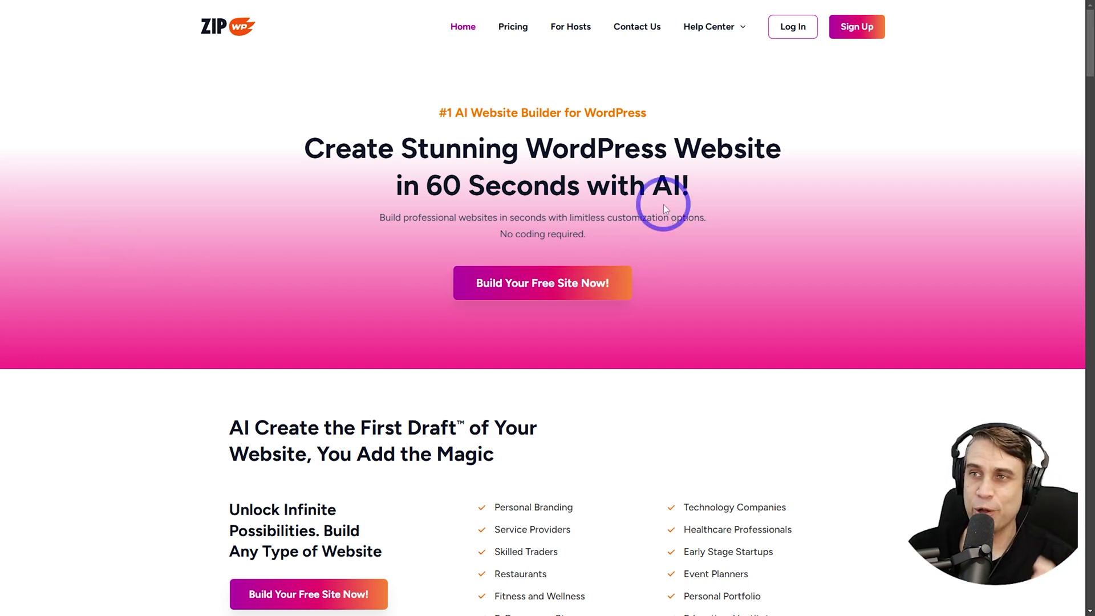
Sign up for a new ZipWP account and submit the Create an Account form
{"action": "left_click", "coordinate": [863, 31]}
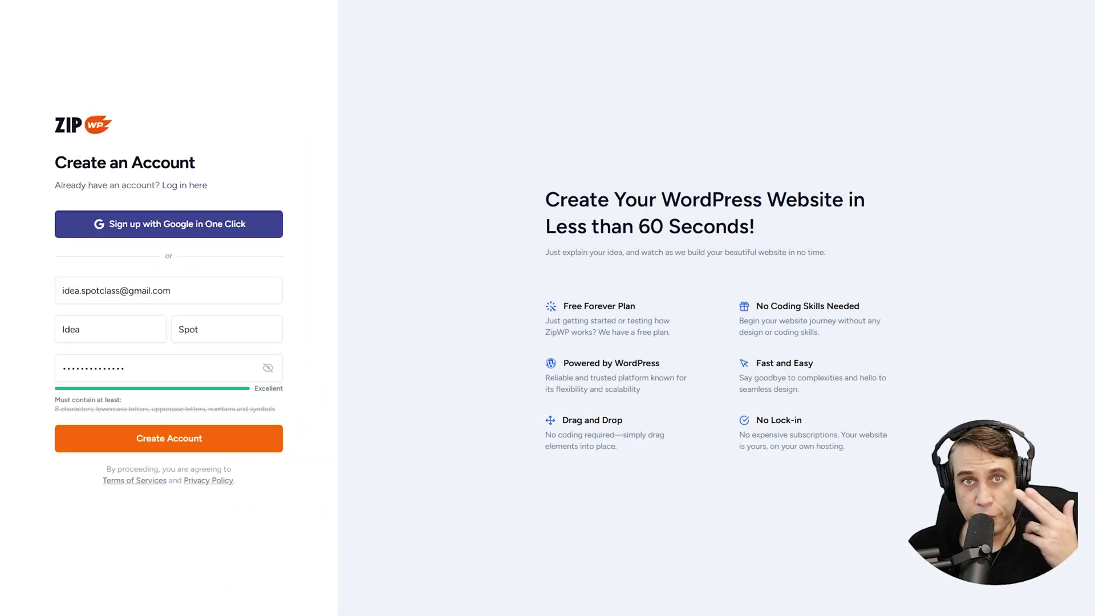
{"action": "left_click", "coordinate": [180, 441]}
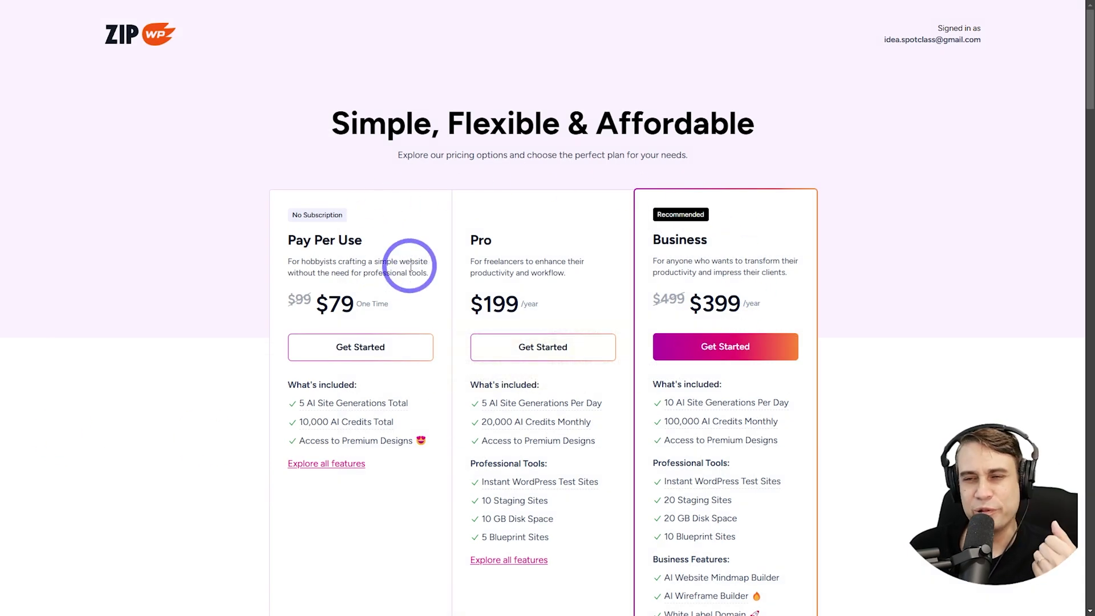
{"action": "scroll", "coordinate": [409, 283], "scroll_direction": "down", "scroll_amount": 5}
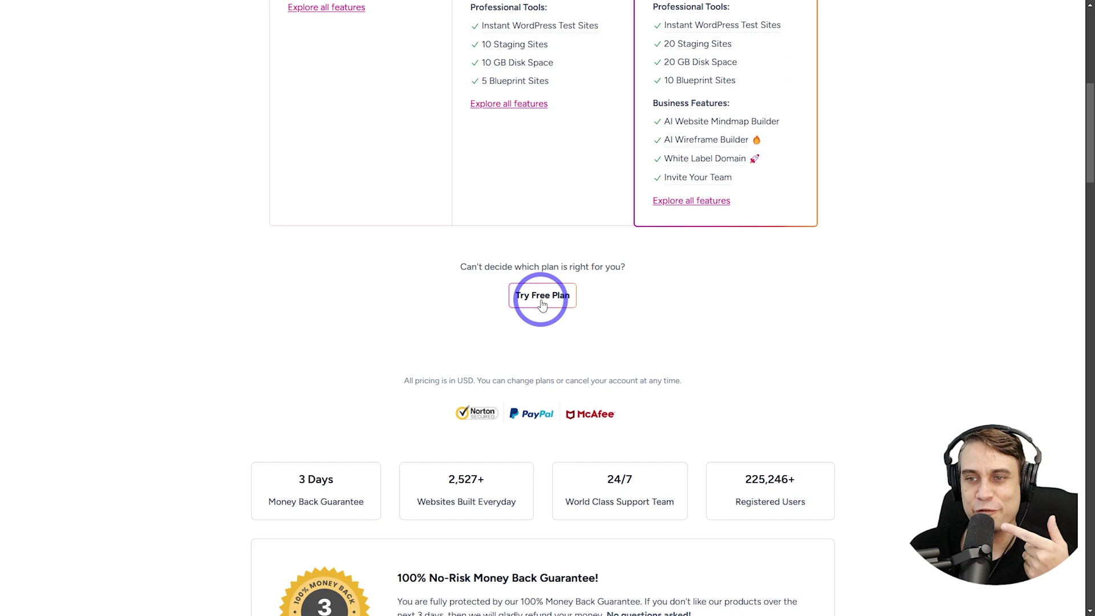
Continue with the ZipWP free plan
{"action": "left_click", "coordinate": [537, 300]}
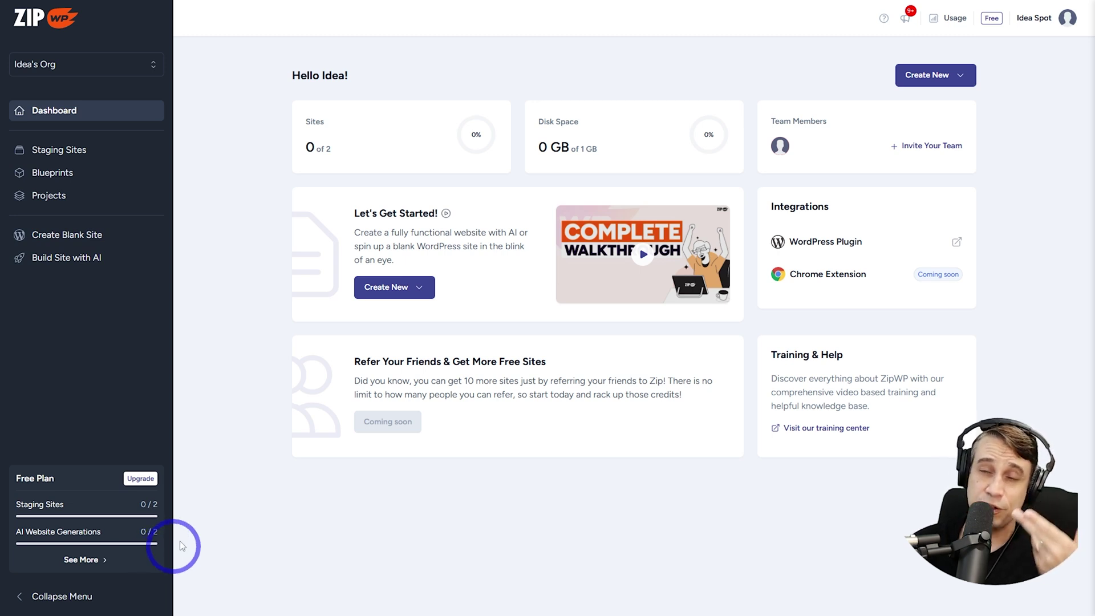
Create a blank site labelled 'IdeaSpot Test' and wait for installation
{"action": "left_click", "coordinate": [72, 242]}
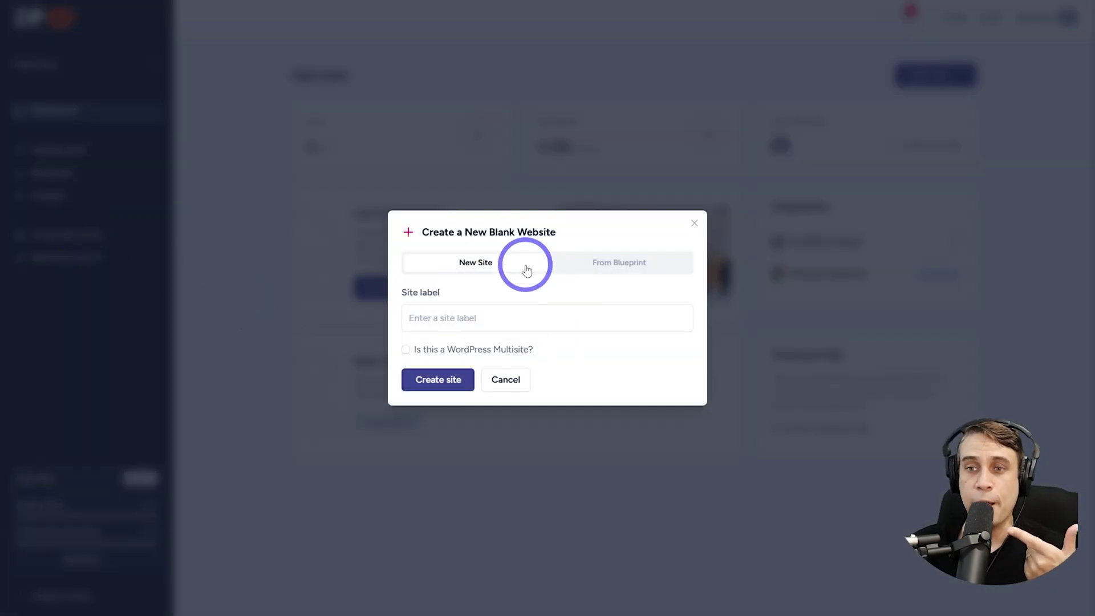
{"action": "type", "text": "IdeaSpot Test"}
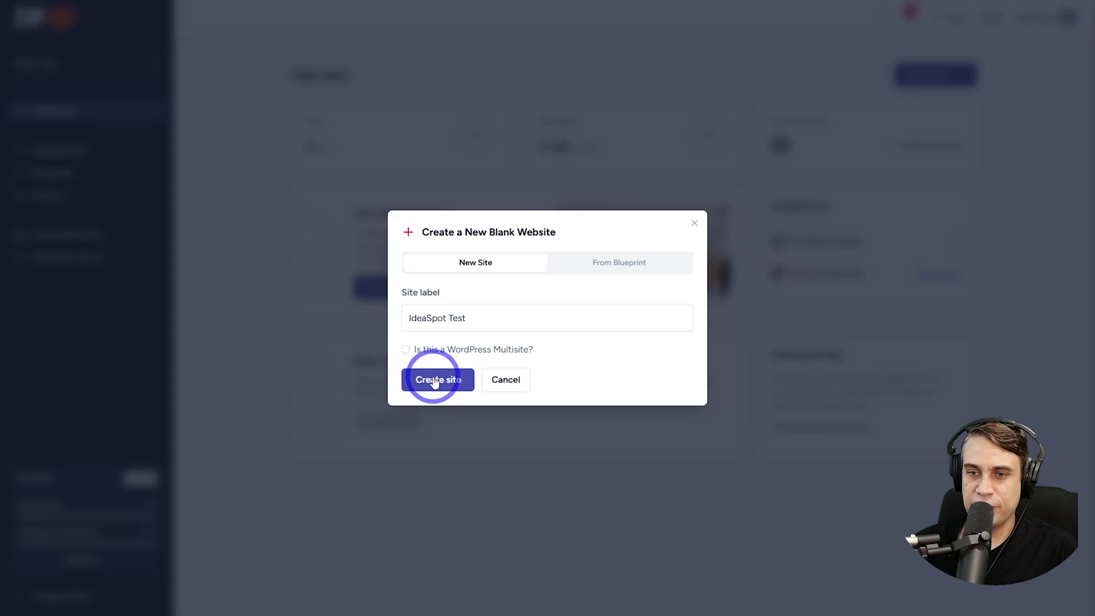
{"action": "left_click", "coordinate": [432, 382]}
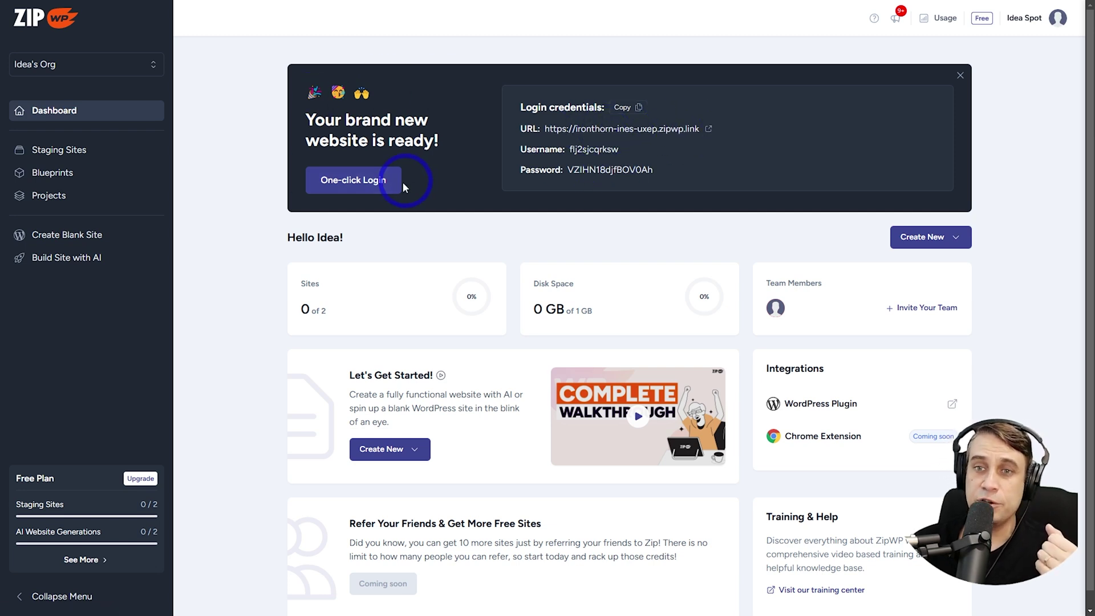
Log into IdeaSpot Test's WordPress admin, preview its front page, then return to Dashboard
{"action": "left_click", "coordinate": [352, 182]}
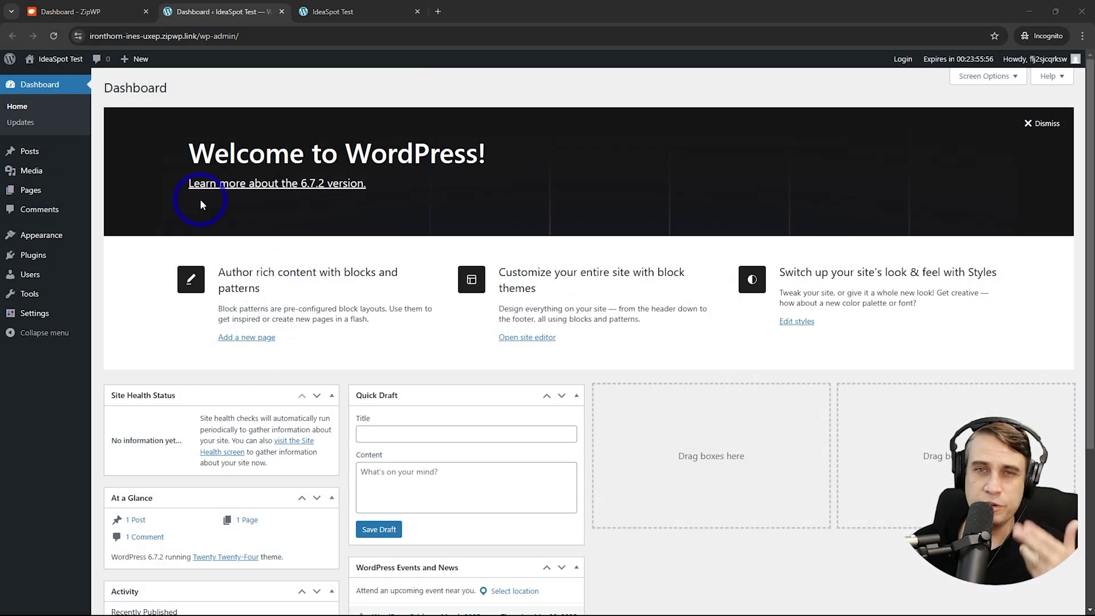
{"action": "left_click", "coordinate": [340, 12]}
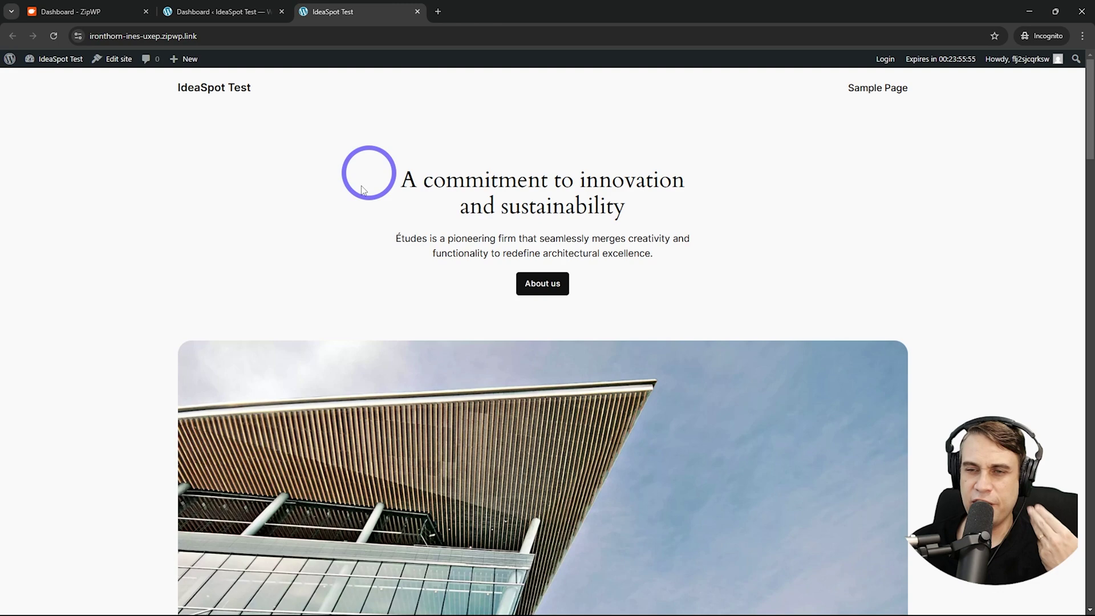
{"action": "scroll", "coordinate": [401, 436], "scroll_direction": "down", "scroll_amount": 5}
{"action": "scroll", "coordinate": [367, 264], "scroll_direction": "up", "scroll_amount": 5}
{"action": "left_click", "coordinate": [247, 13]}
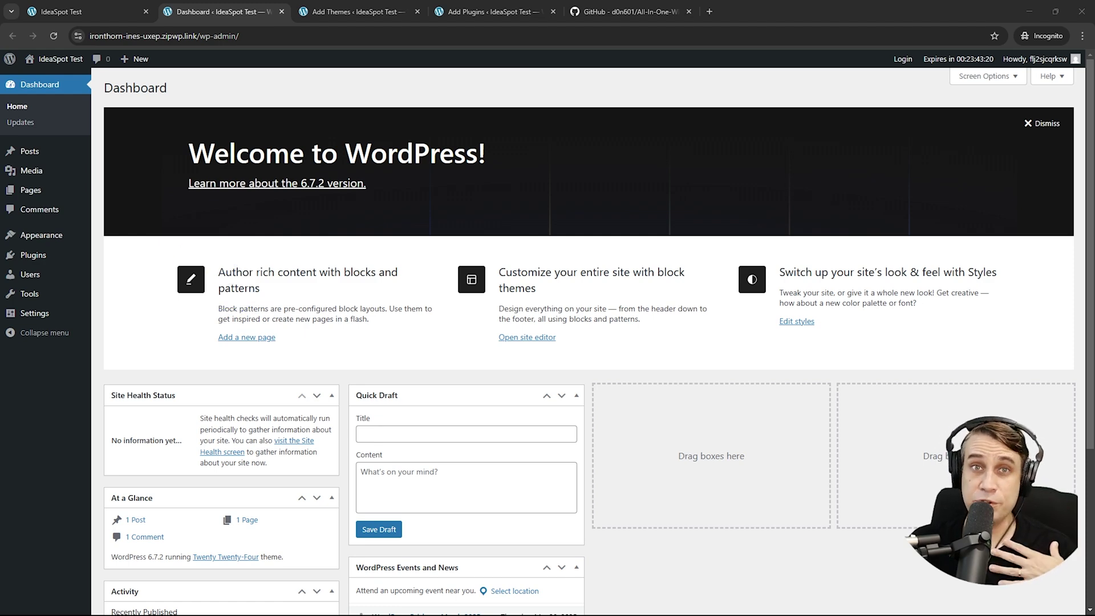
Browse the Add Themes page and the 'migration' plugin search results
{"action": "left_click", "coordinate": [355, 12]}
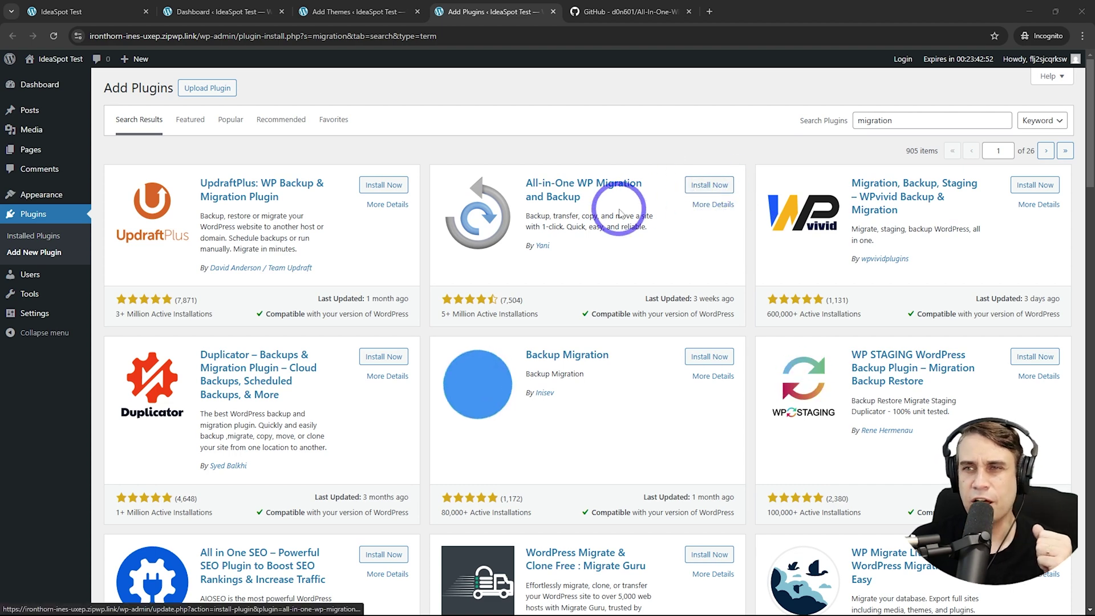
View the All-In-One-WP-Migration-With-Import repository on GitHub, then return to the WordPress Dashboard
{"action": "left_click", "coordinate": [602, 16]}
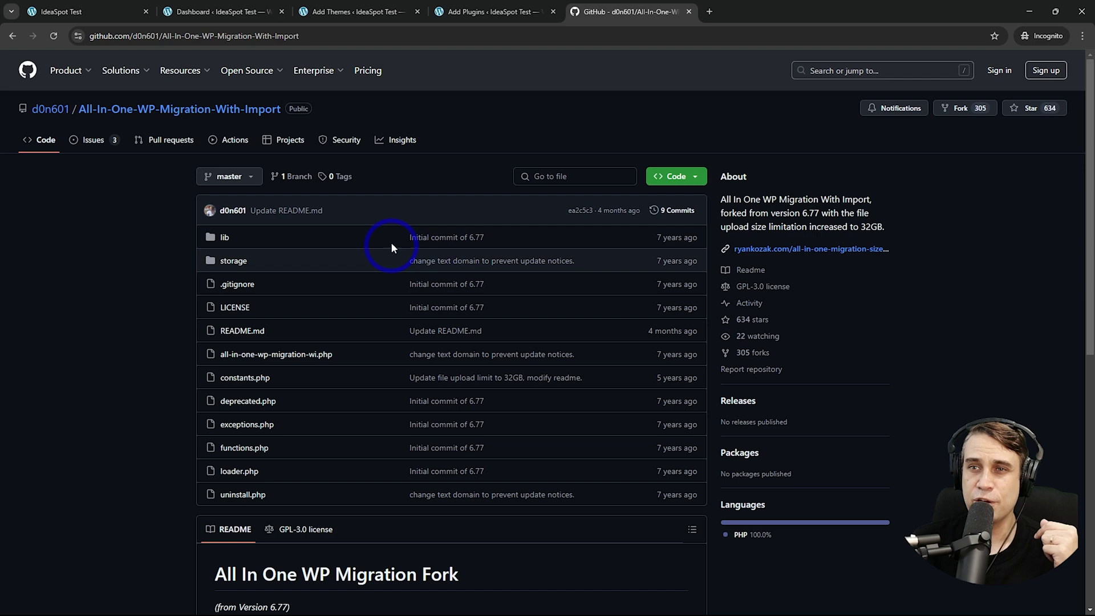
{"action": "key", "text": "ctrl+2"}
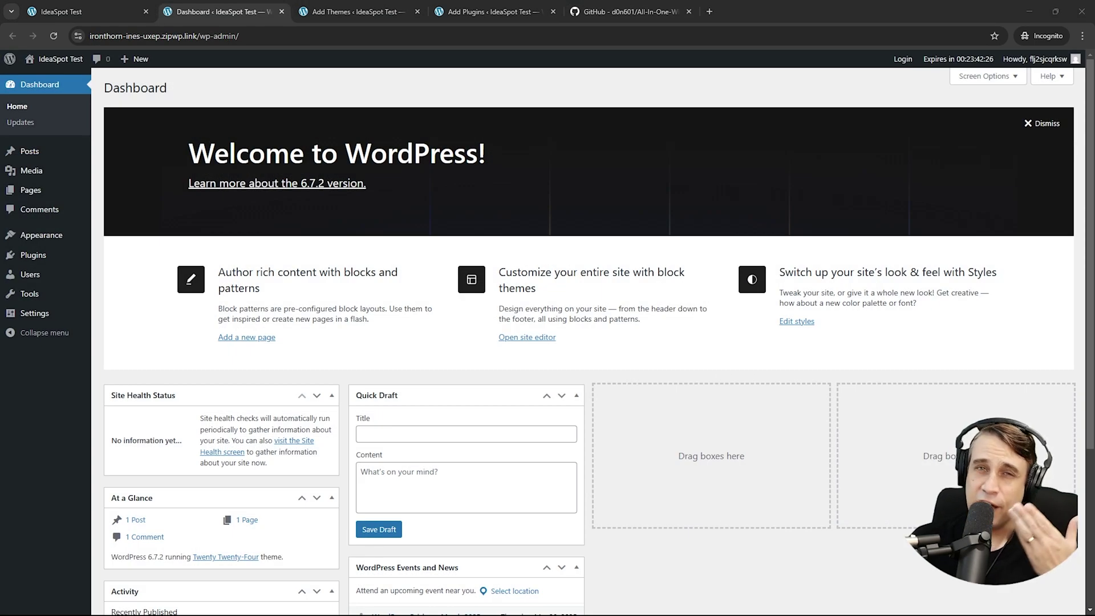